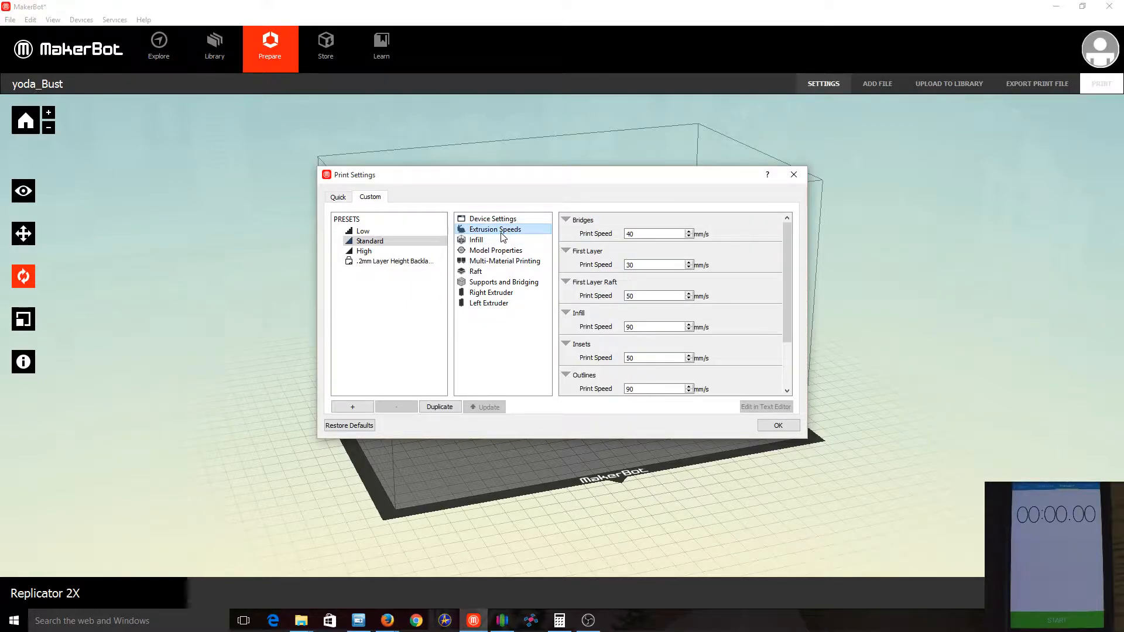
Review the Standard preset's infill, model properties, raft, and supports and bridging settings, and close the print settings
click(487, 240)
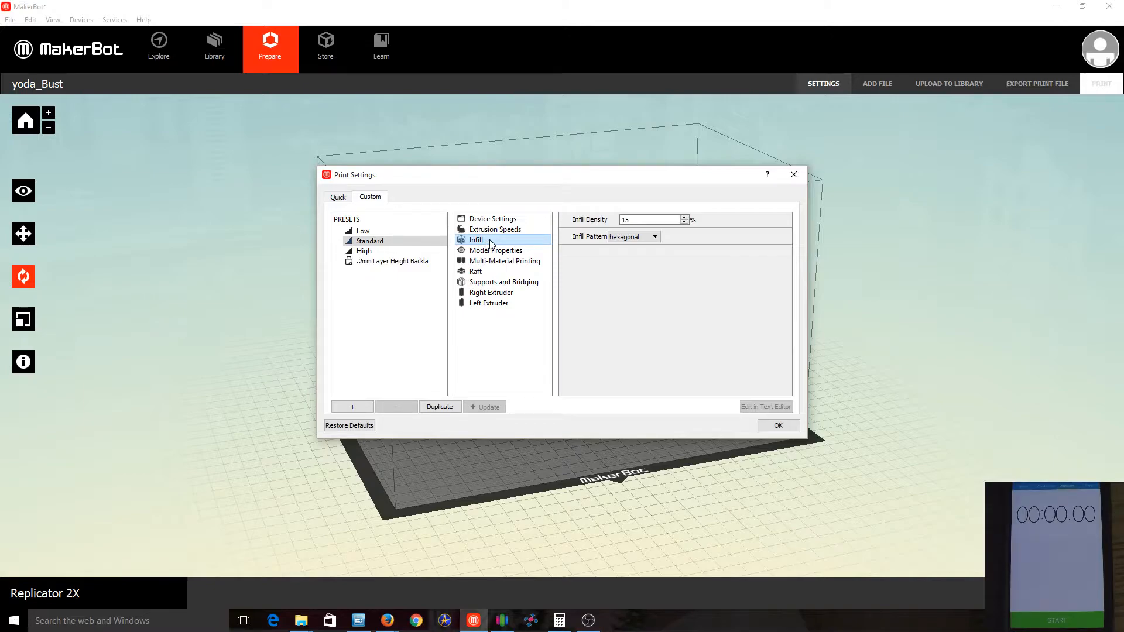
click(490, 251)
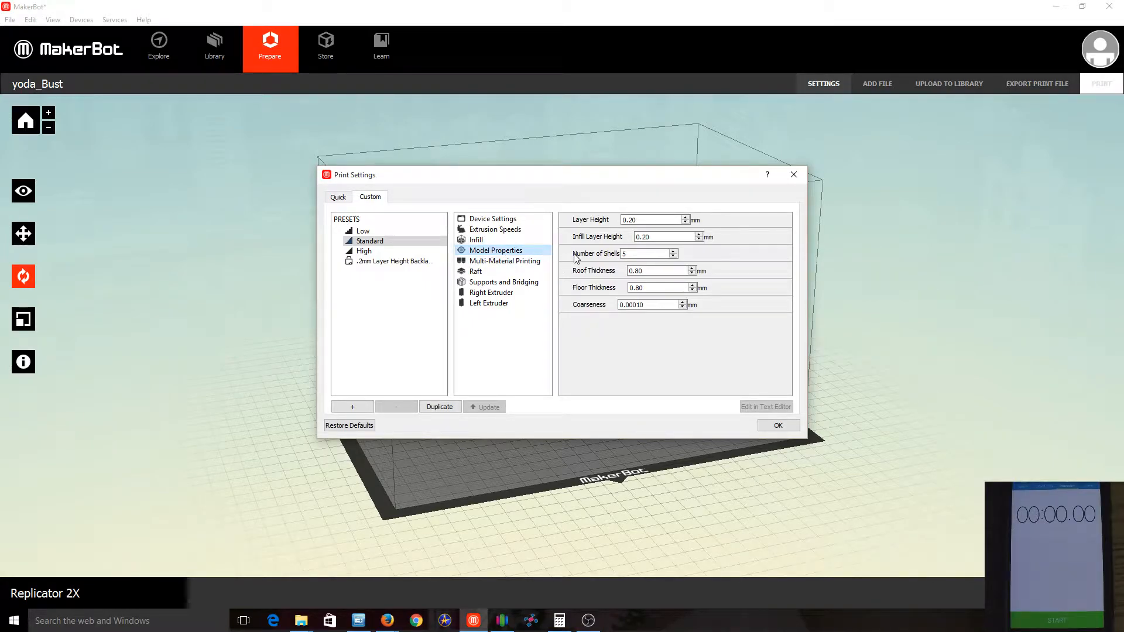
click(475, 273)
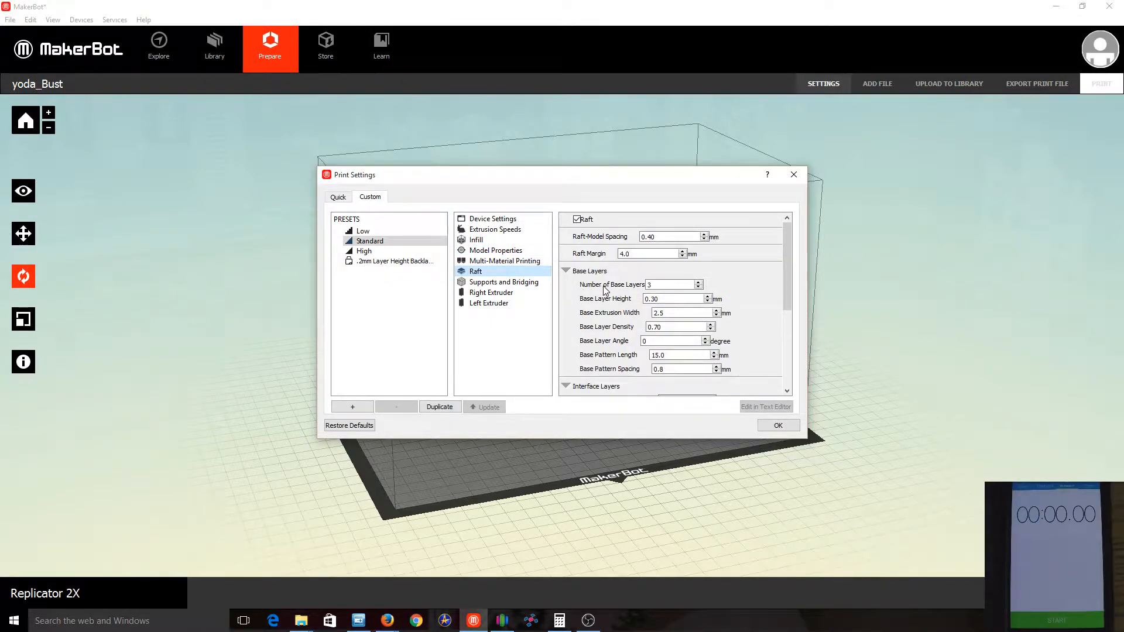
click(504, 284)
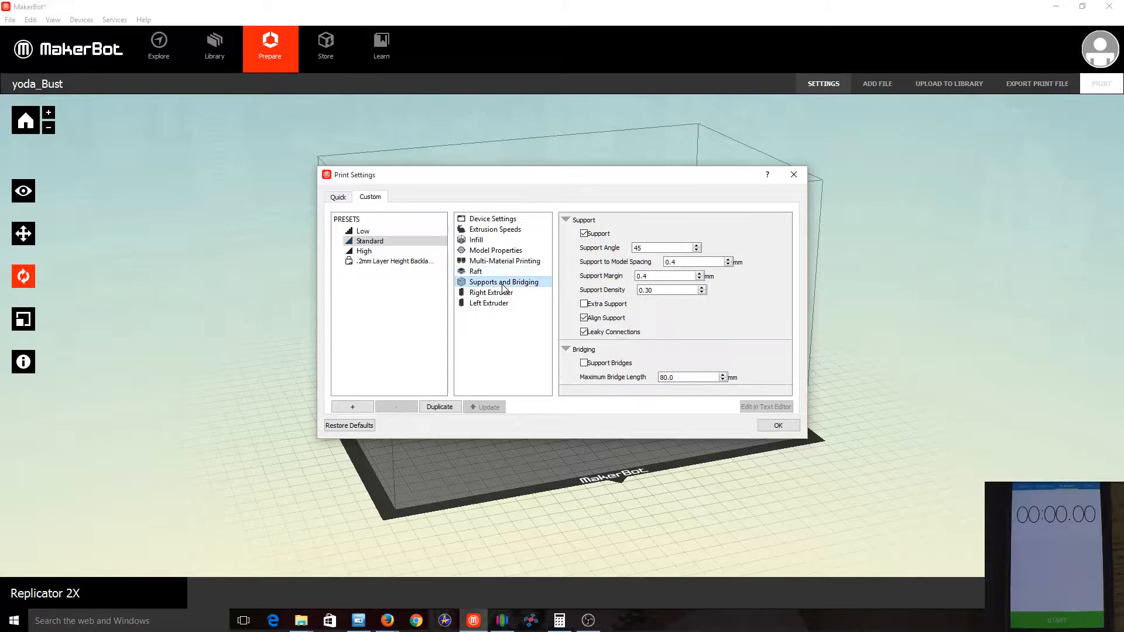
click(778, 426)
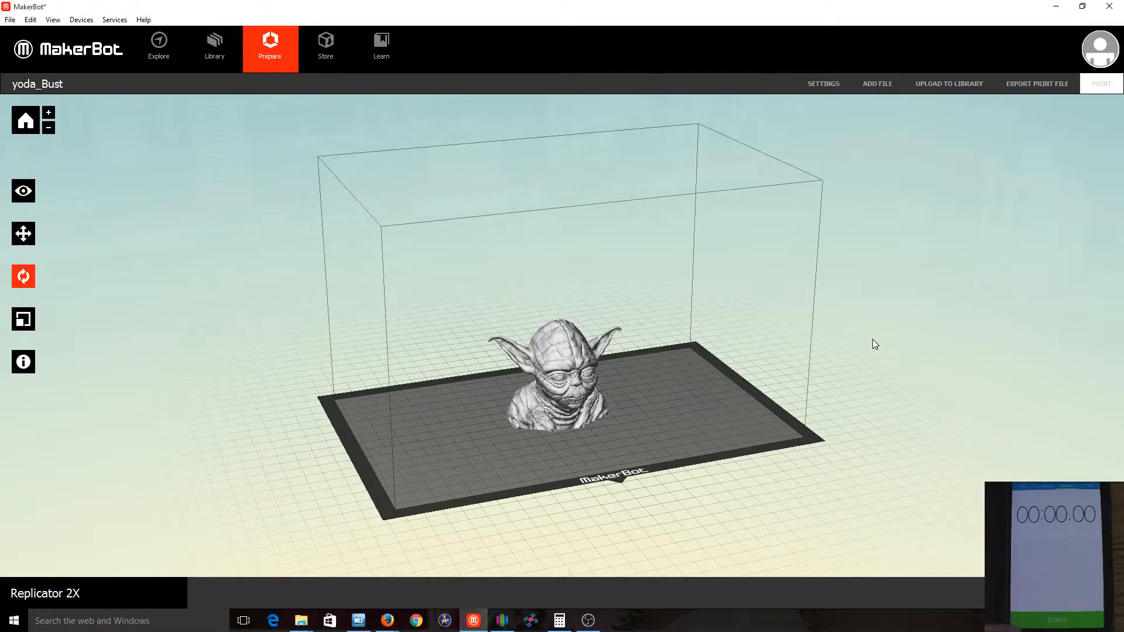
Slice the Yoda bust for export and examine its toolpath preview from another angle and down to layer 261
click(1042, 80)
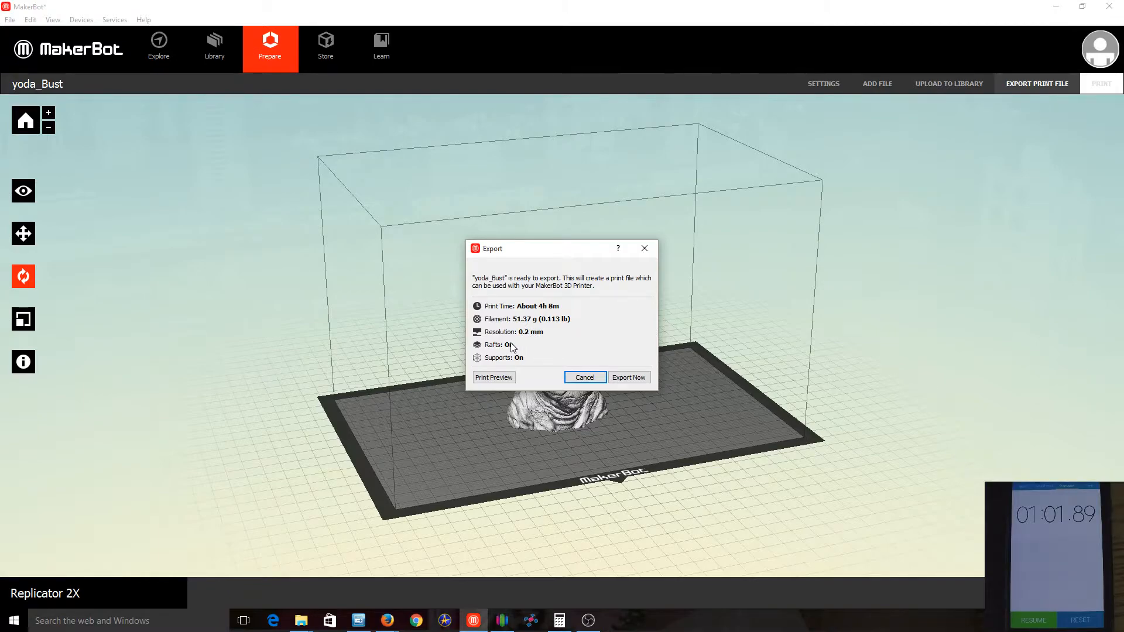
click(506, 384)
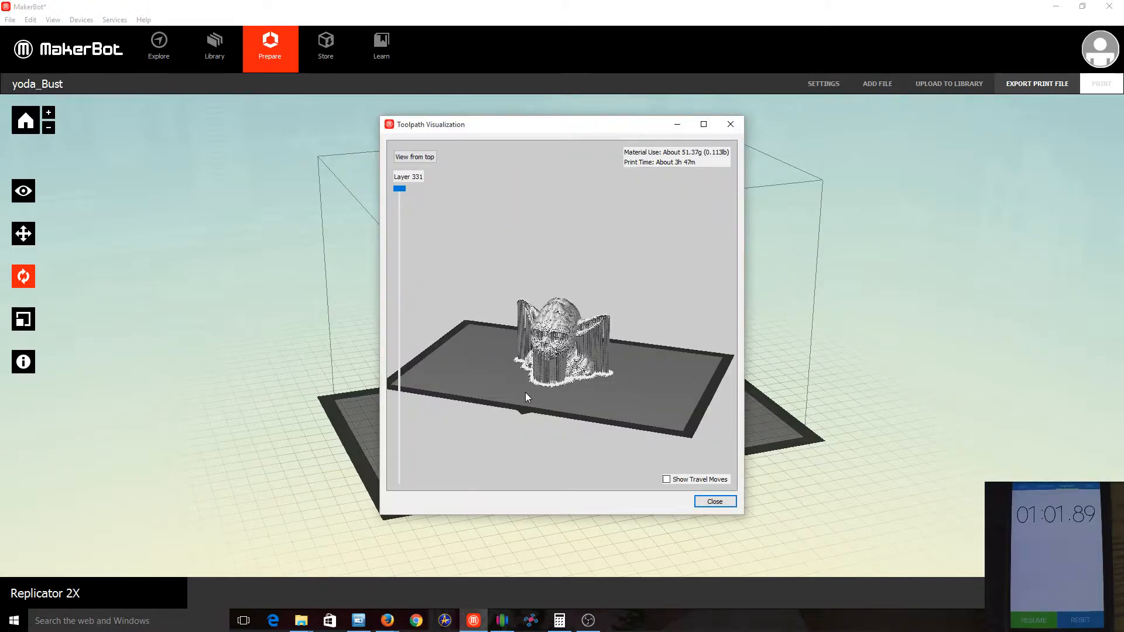
drag(542, 395, 416, 257)
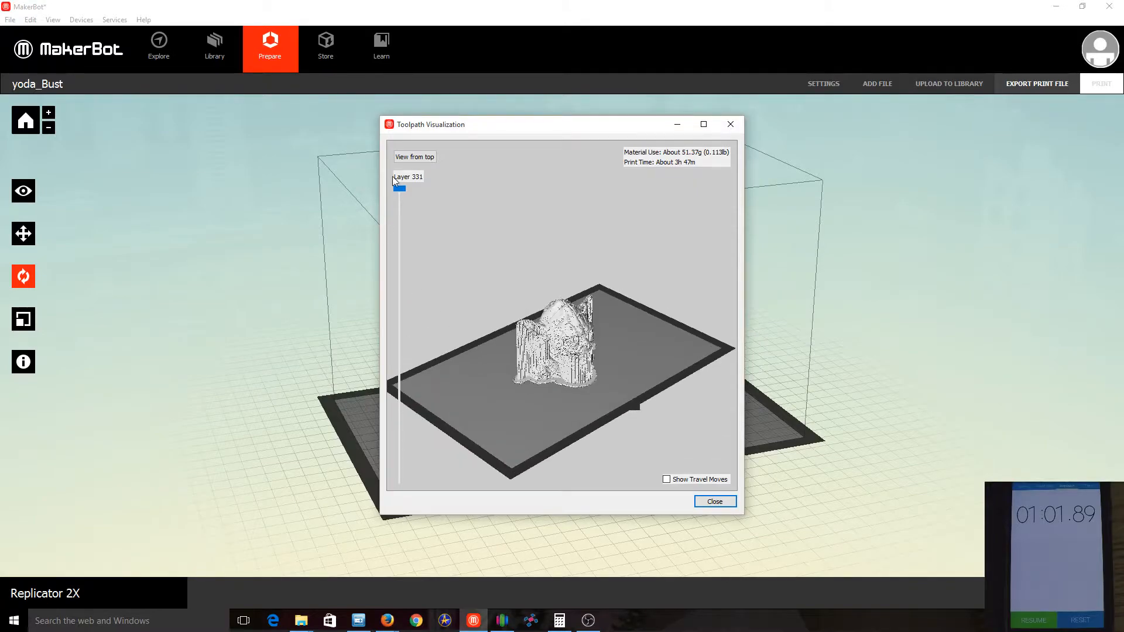
drag(403, 189, 454, 138)
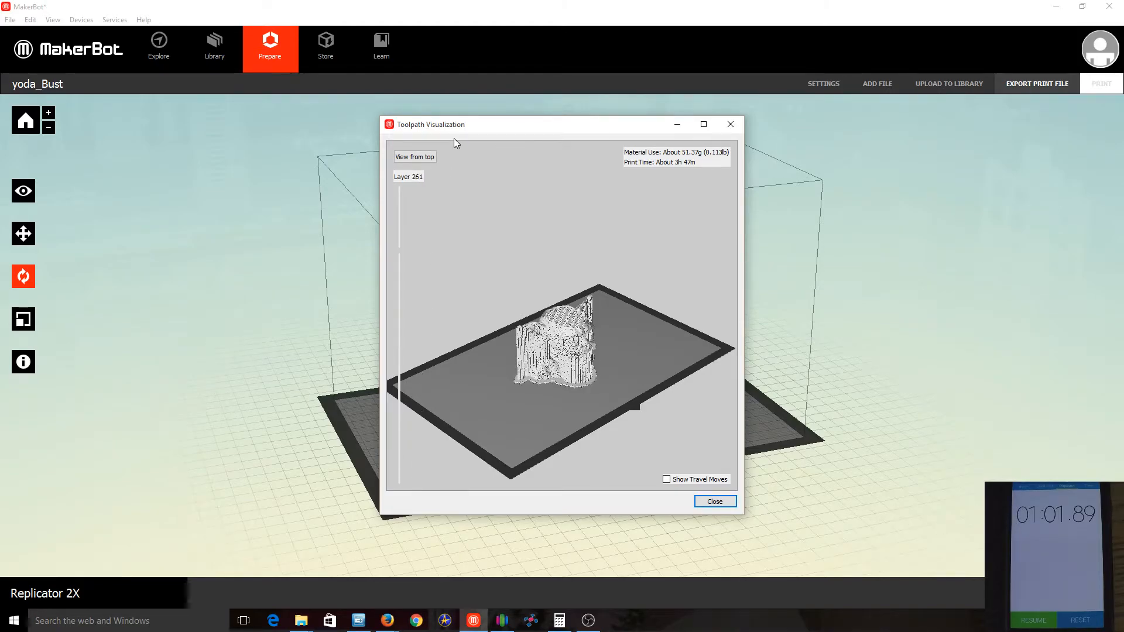
click(714, 501)
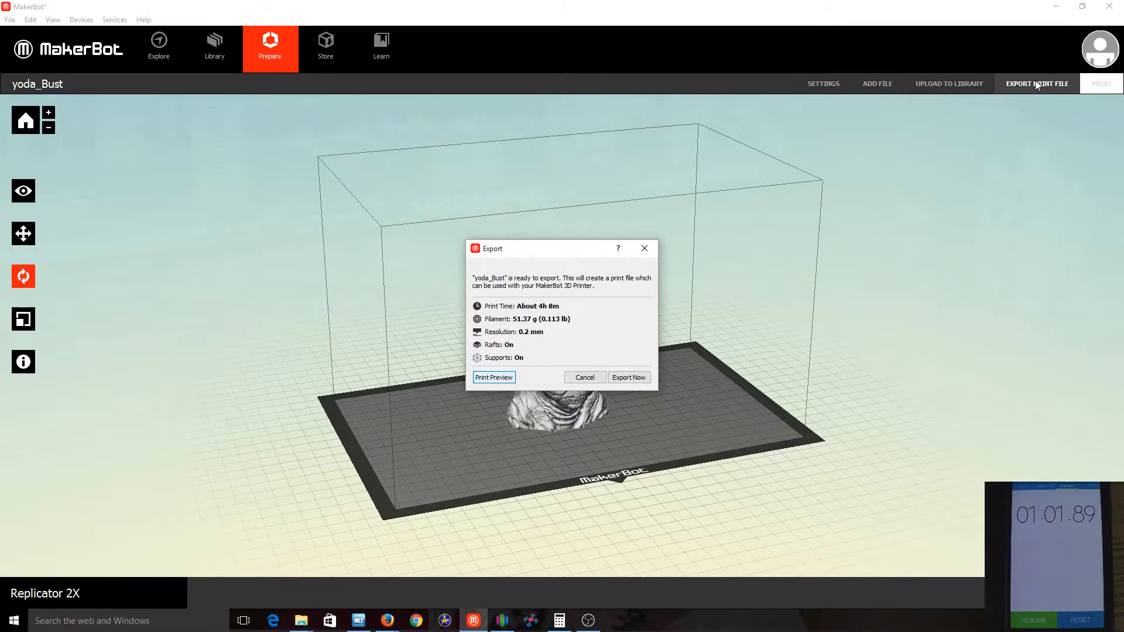
Export the print file as yoda_Bust in X3G format for firmware 7.0 or later
click(642, 381)
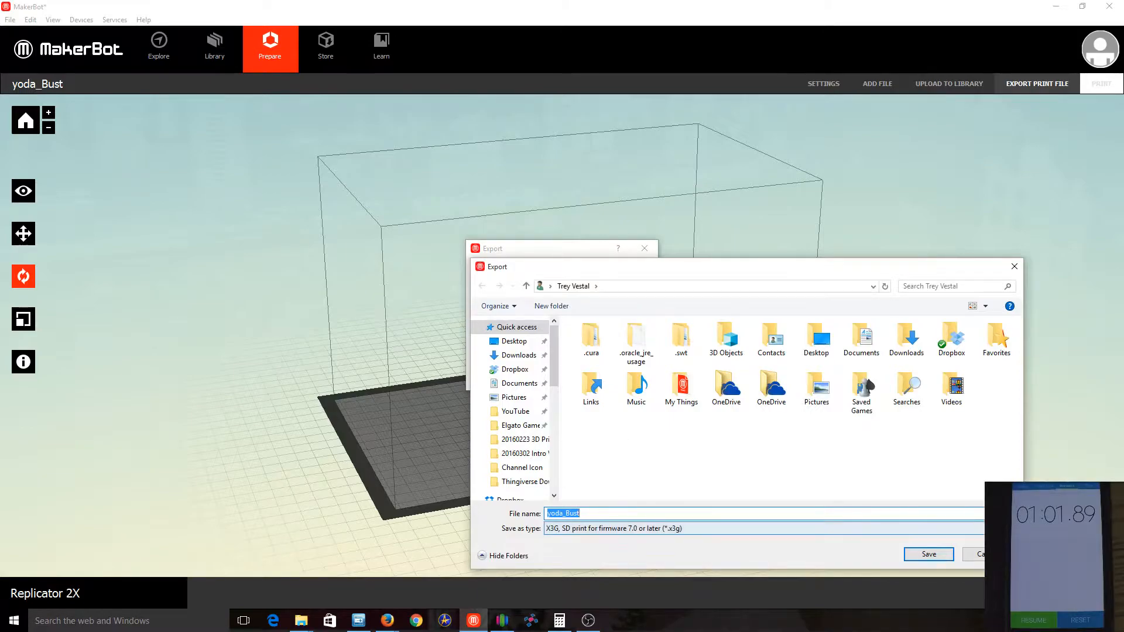
click(944, 555)
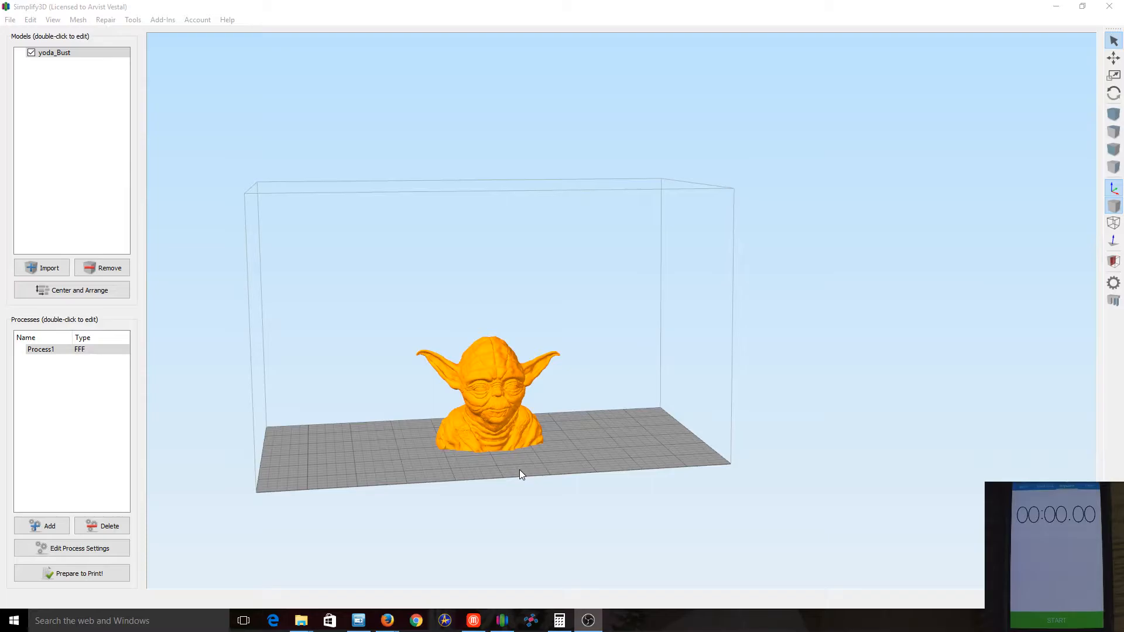
Switch to Simplify3D and review the layer, additions and infill settings of Process1 for the Yoda bust
drag(604, 436, 881, 482)
drag(547, 501, 549, 497)
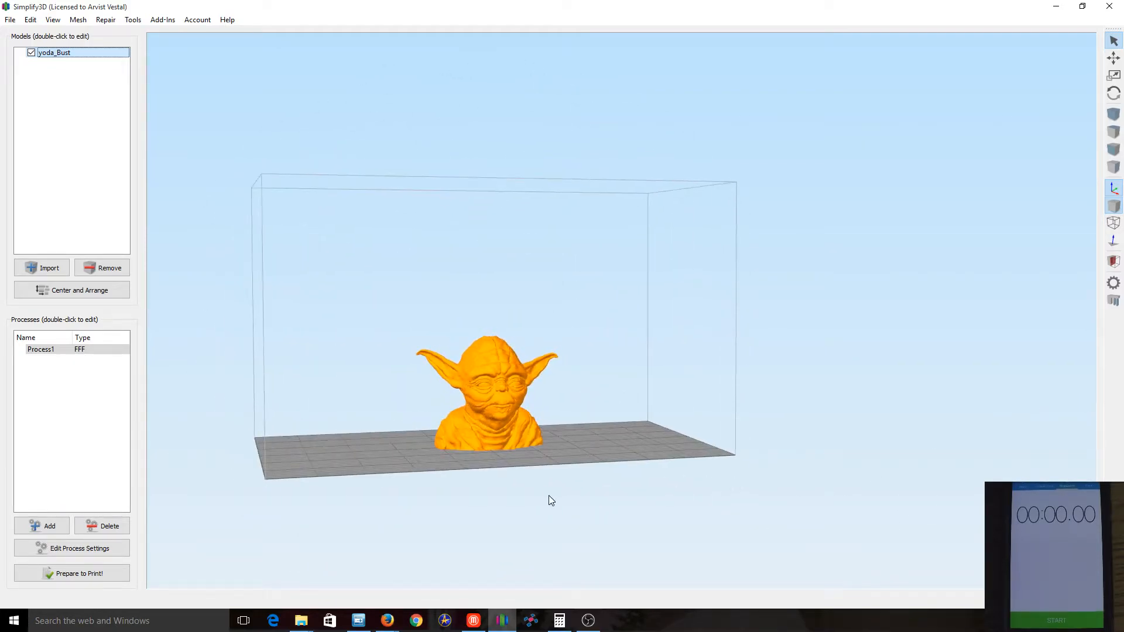
click(48, 349)
double_click(48, 349)
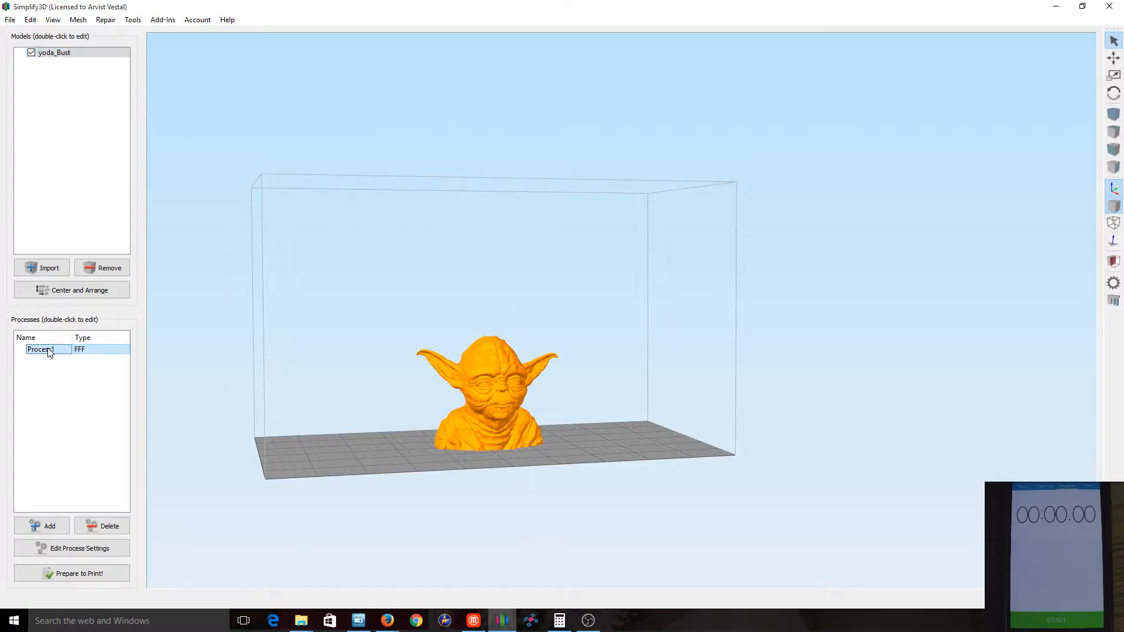
click(69, 140)
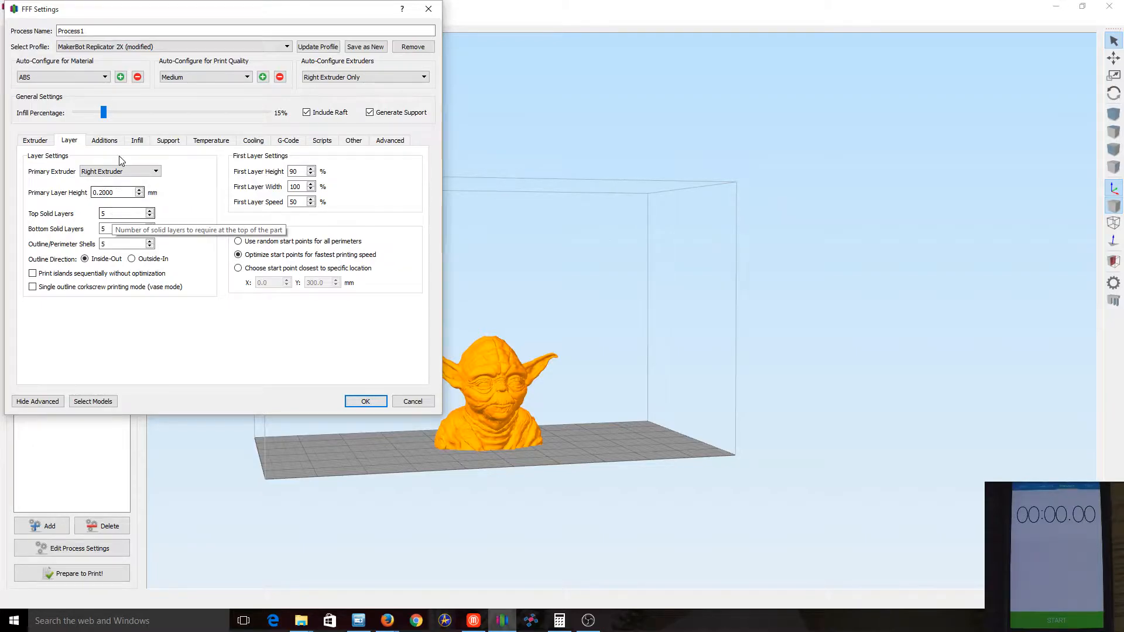
click(106, 140)
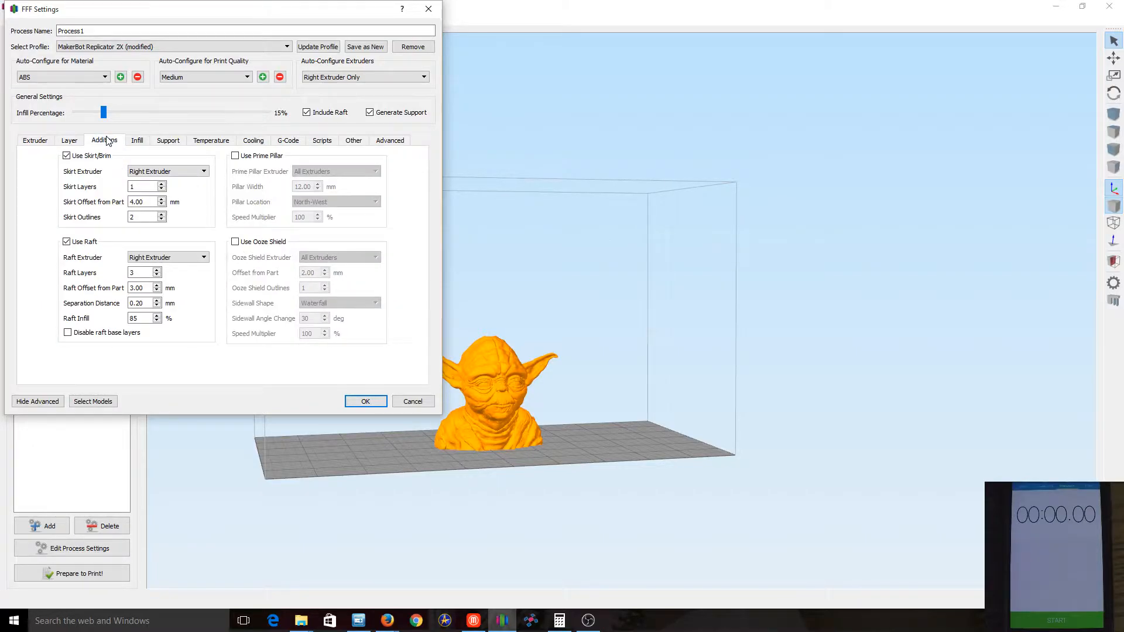
click(135, 142)
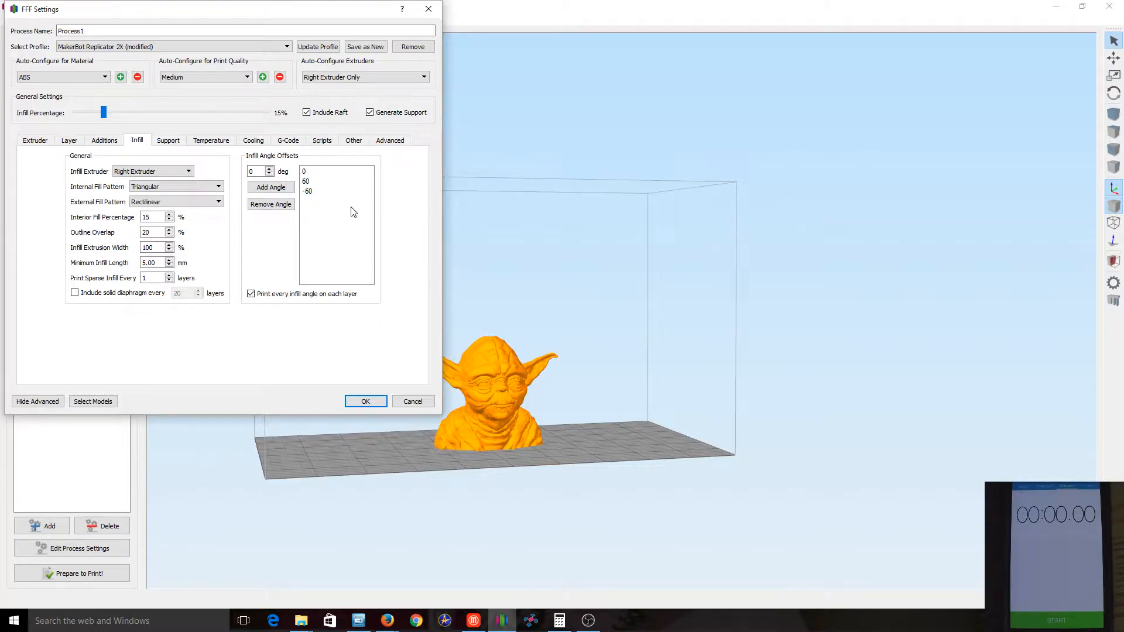
click(365, 401)
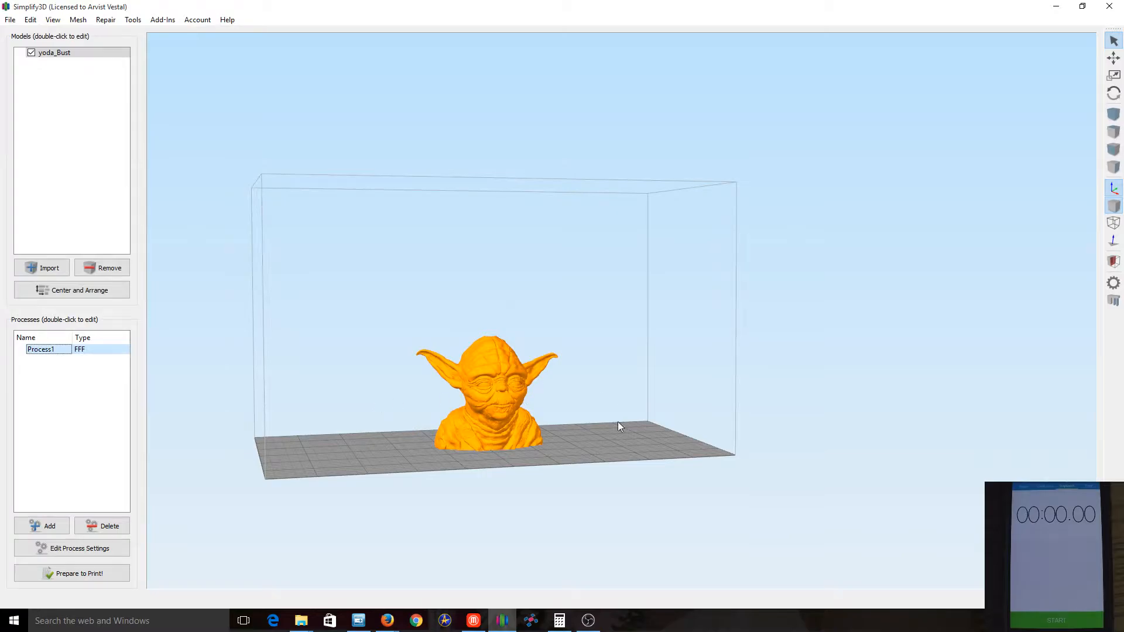
Generate the bust's toolpaths for printing and examine the preview, coloured by Feature Type, from several angles
click(97, 574)
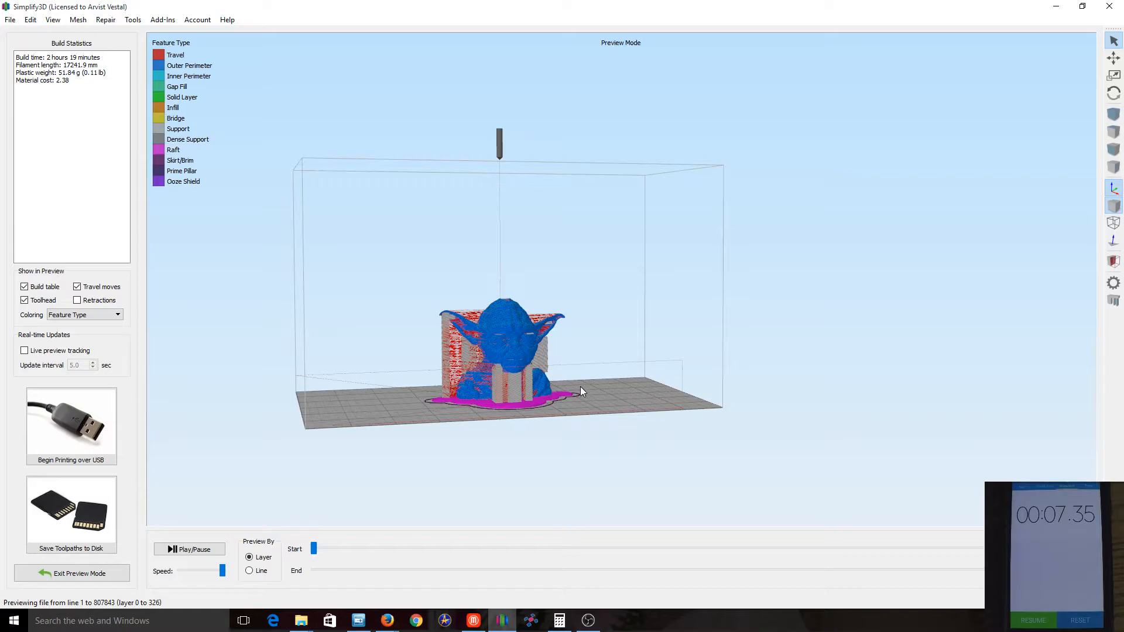
drag(621, 402, 572, 414)
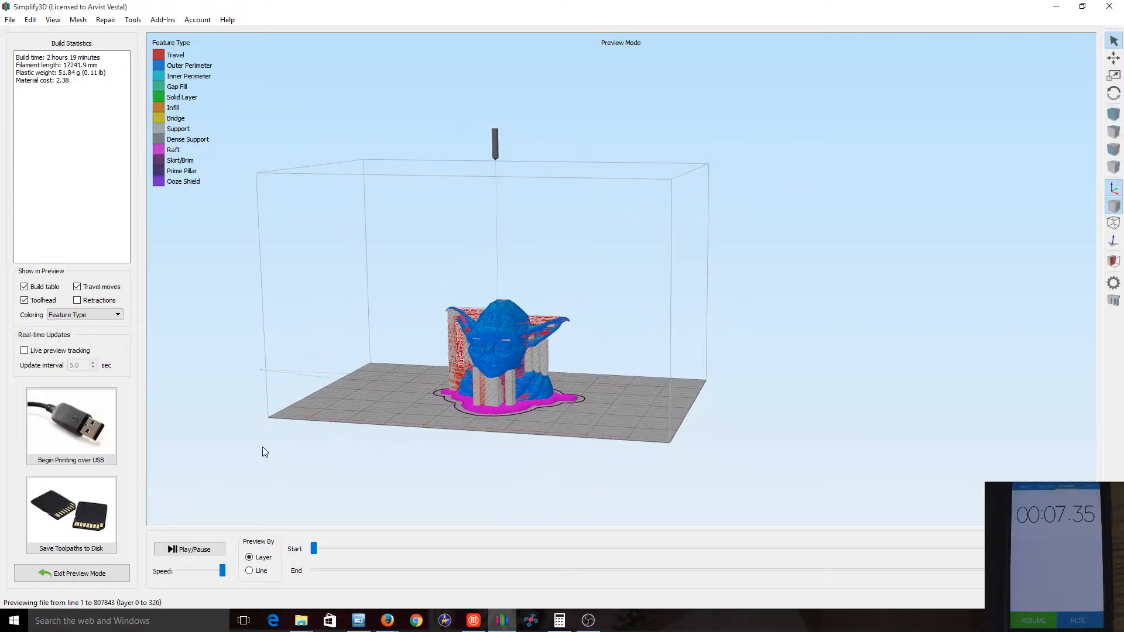
click(105, 315)
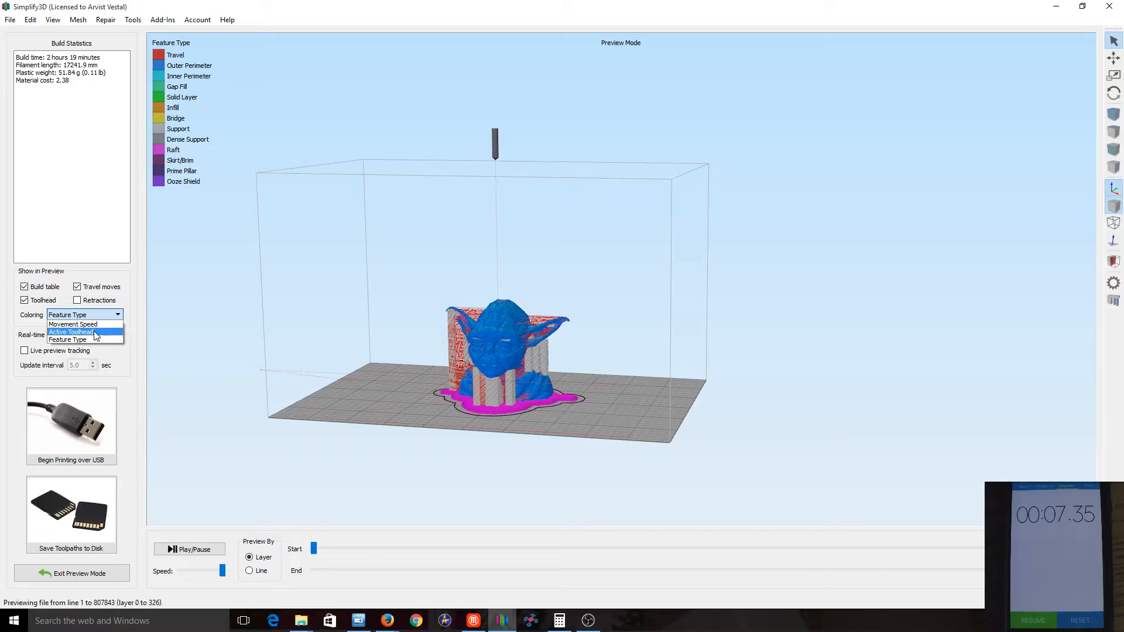
click(89, 338)
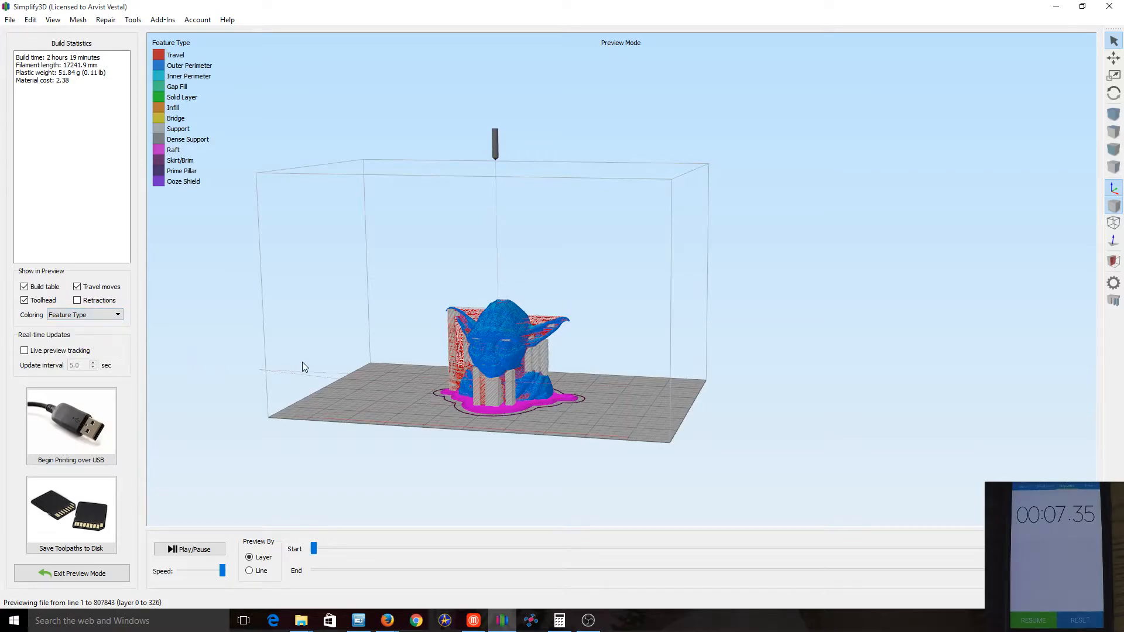
drag(302, 363, 473, 389)
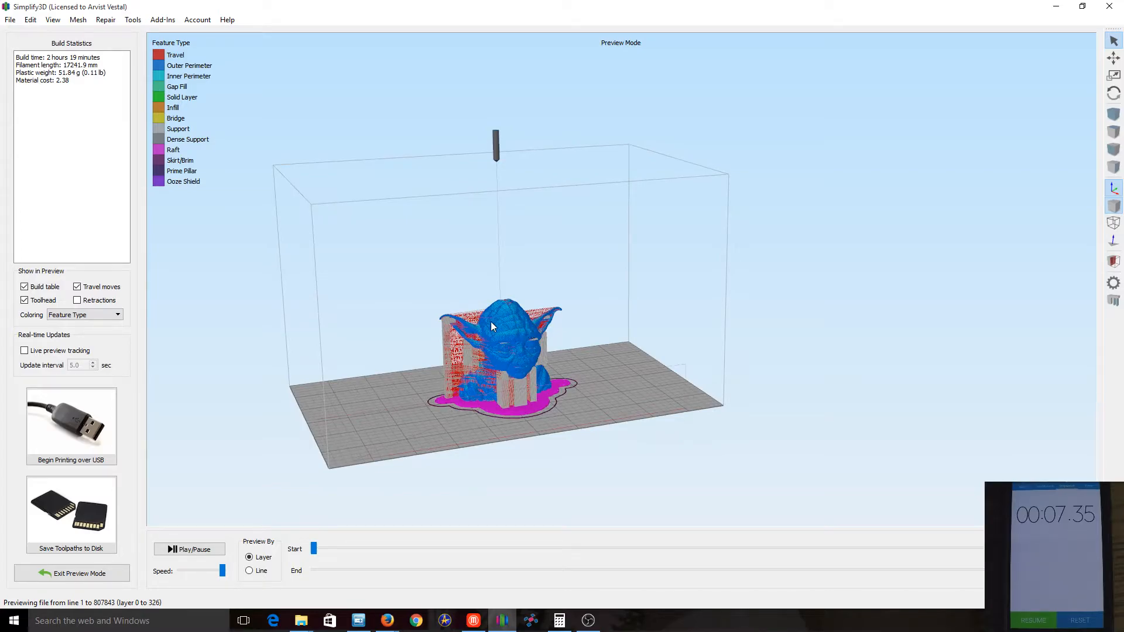
drag(689, 421, 607, 444)
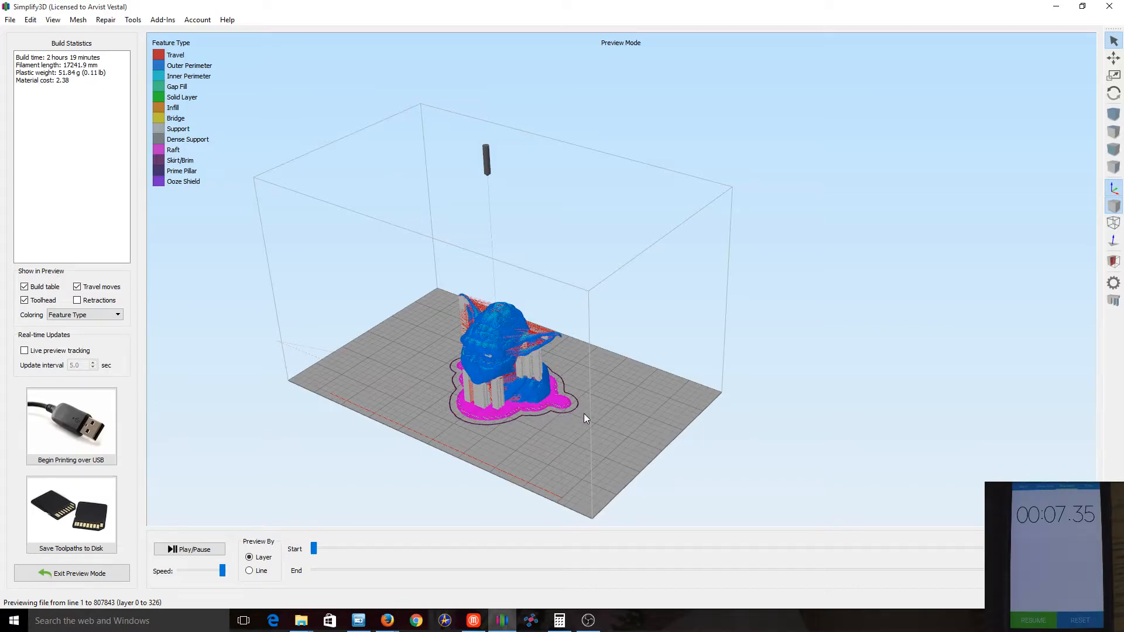
drag(538, 458, 610, 436)
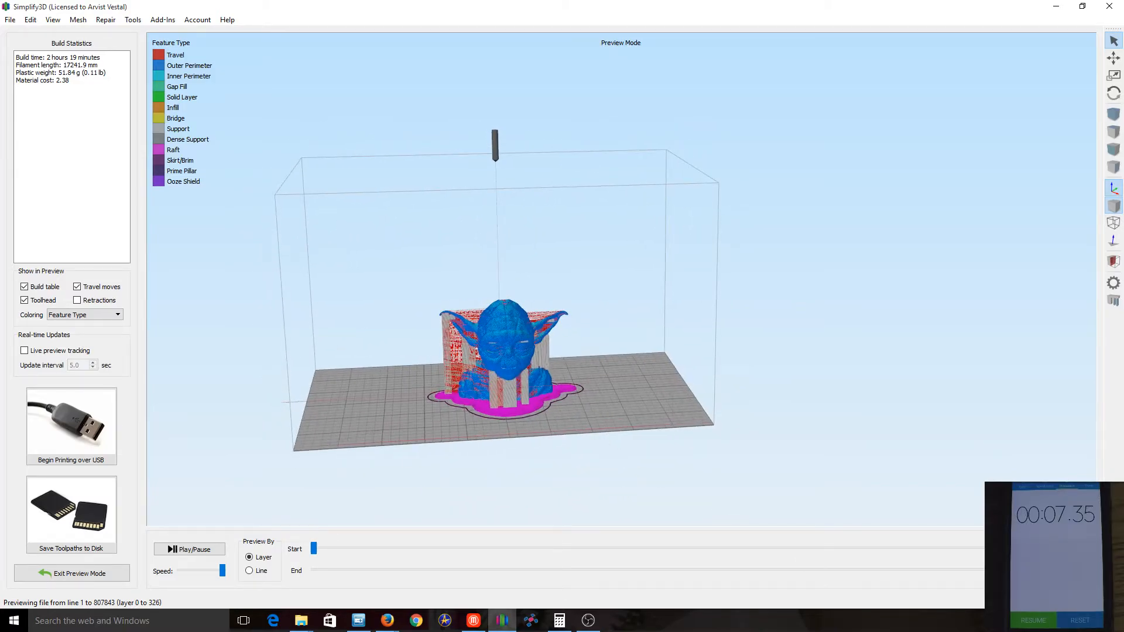
Cut the toolpath preview down to layer 186 to examine the head's infill, and restore the full layer range
drag(990, 571, 747, 579)
drag(592, 500, 643, 586)
drag(610, 448, 511, 326)
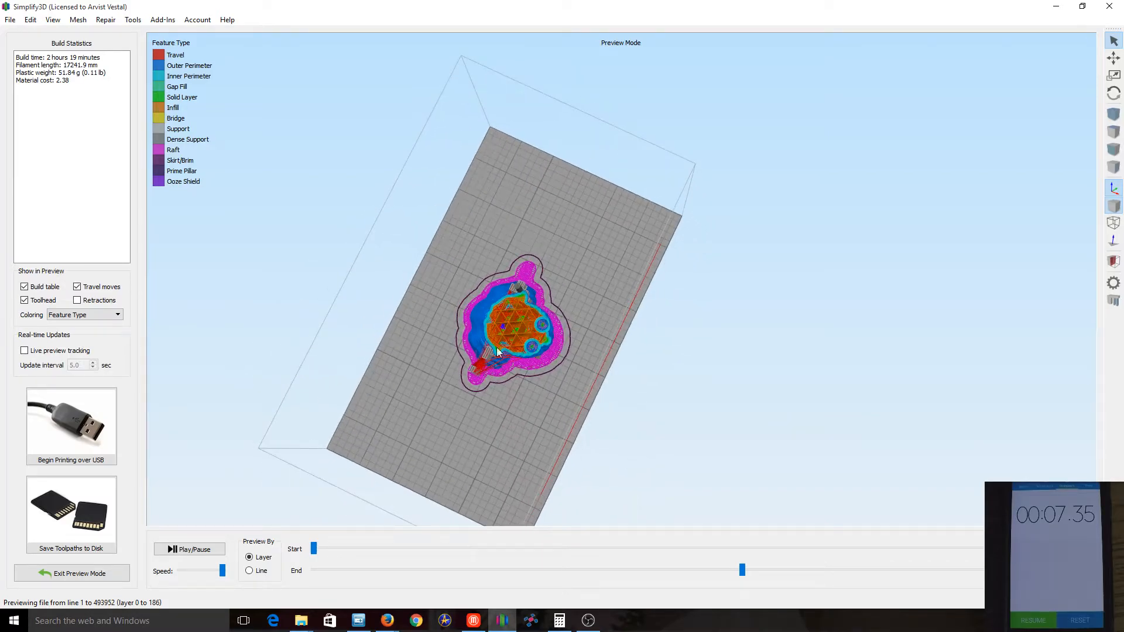
drag(650, 429, 547, 325)
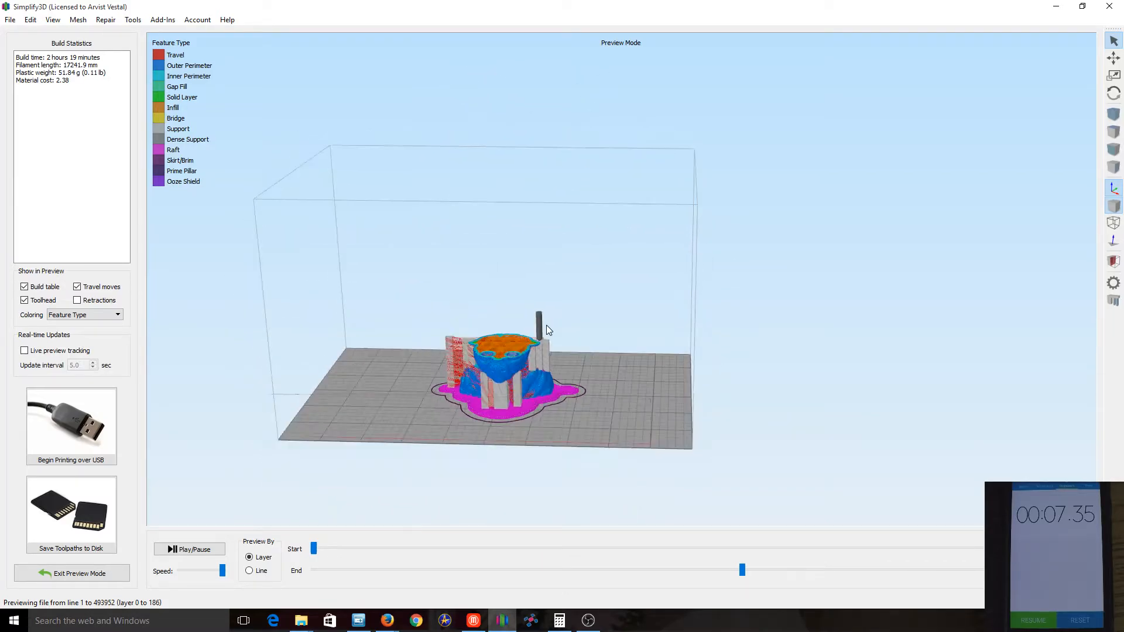
drag(745, 572, 1083, 556)
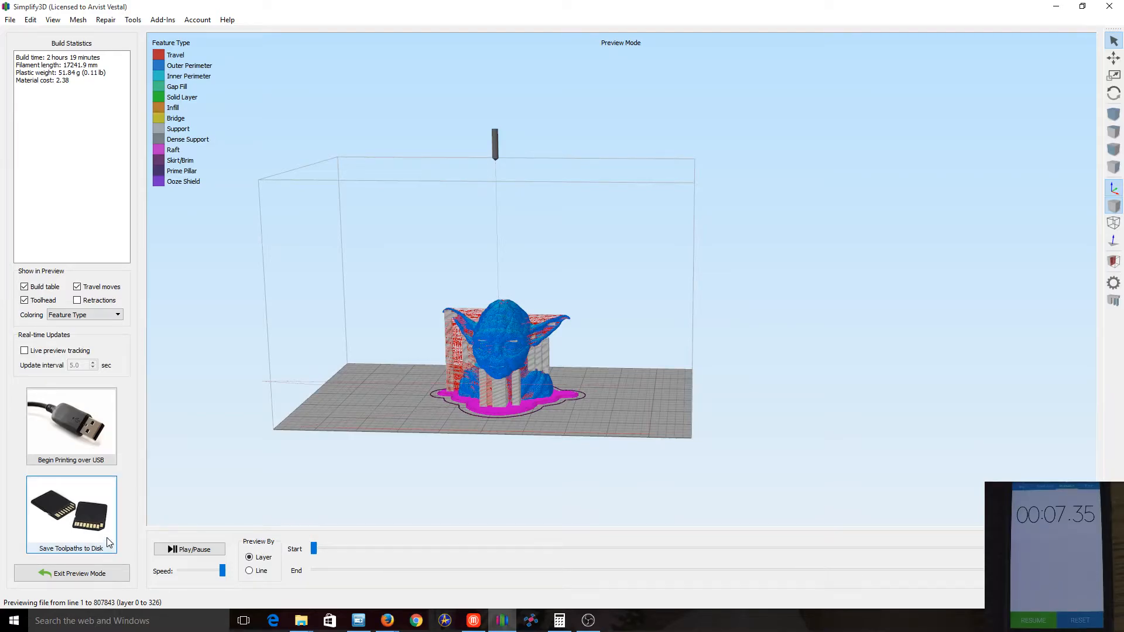
Save the toolpaths to disk as the G-code file yoda_Bust in the 20160302 Intro Video folder
click(91, 504)
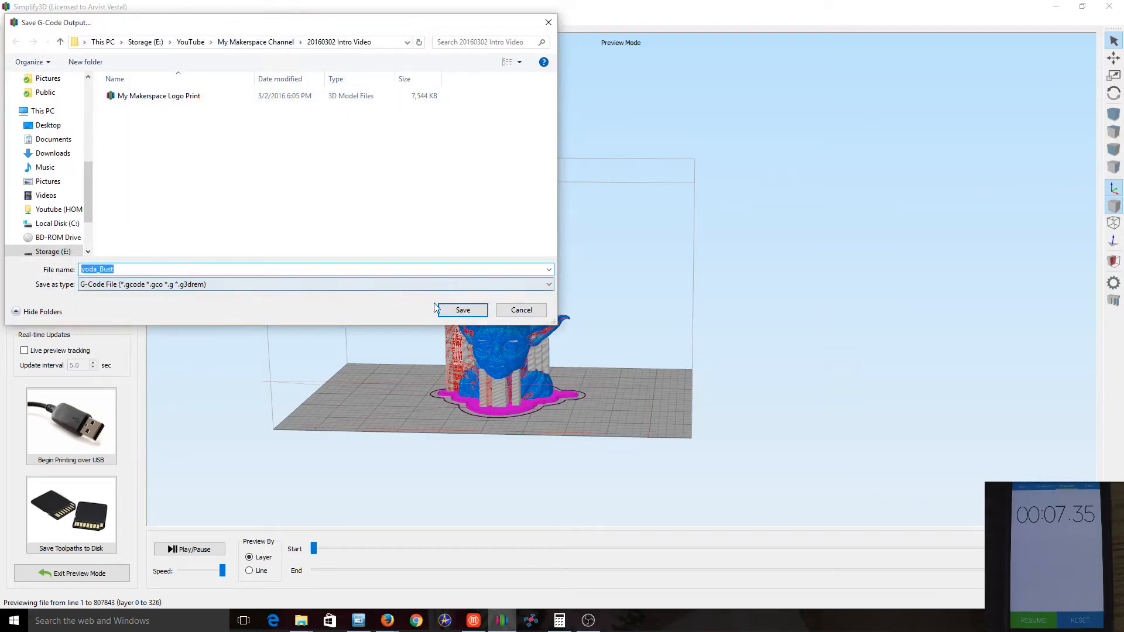
click(462, 310)
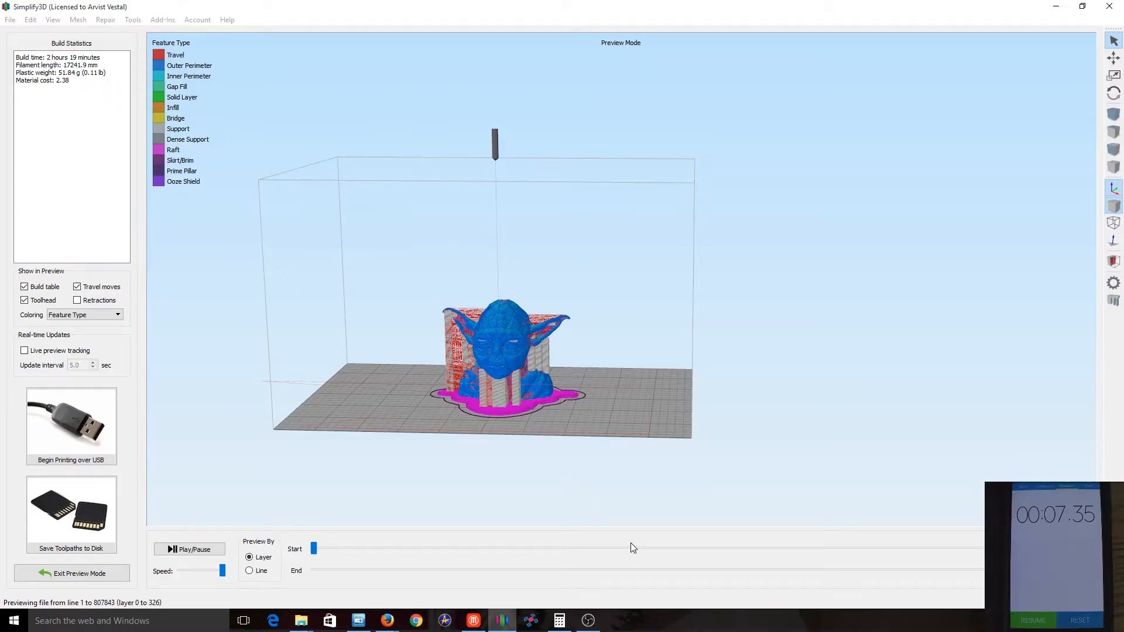